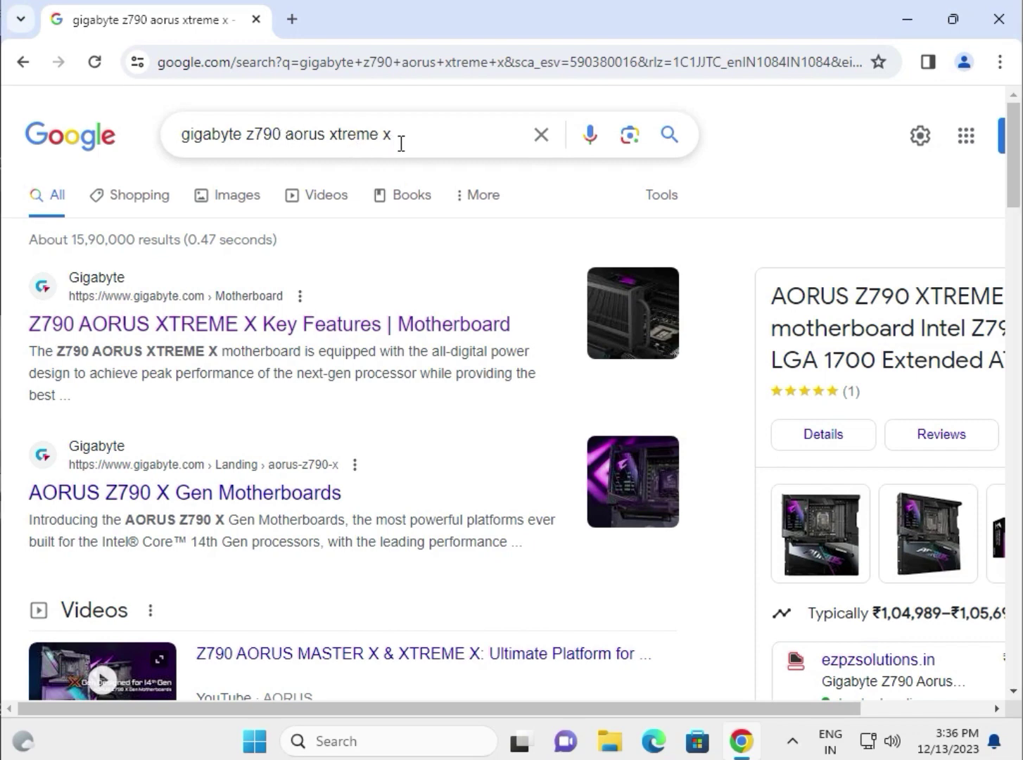
# - Select the search query text, then deselect it and dismiss the suggestions
pyautogui.moveTo(400, 143); pyautogui.dragTo(160, 156)
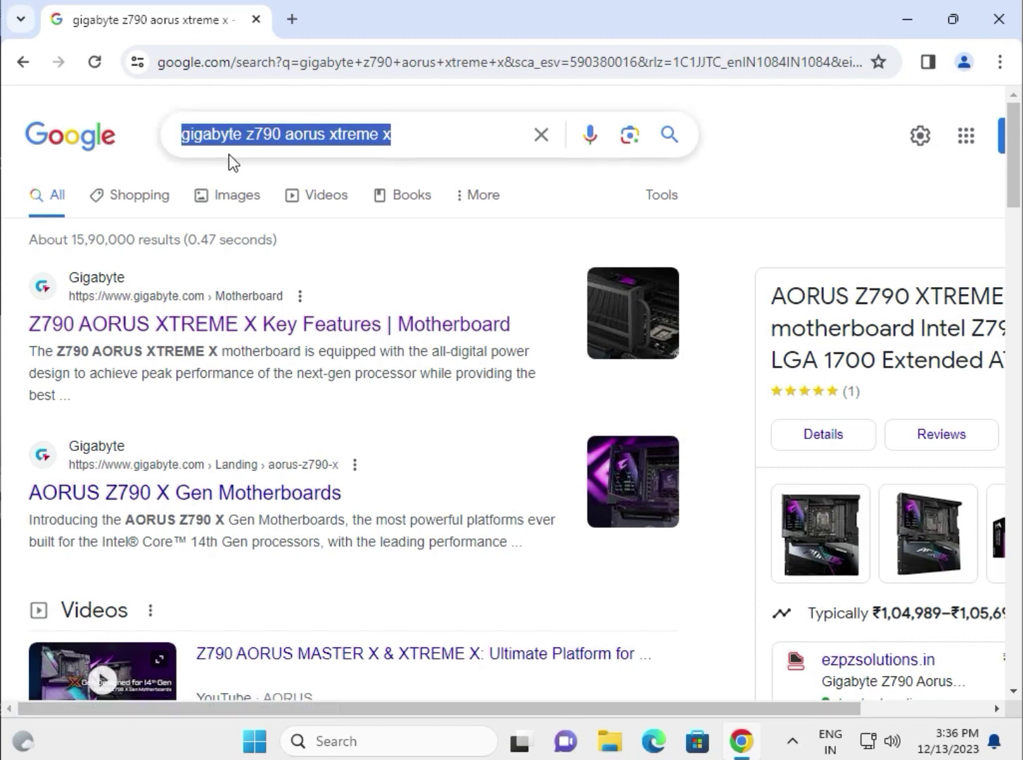
pyautogui.click(306, 141)
pyautogui.moveTo(400, 137); pyautogui.dragTo(190, 134)
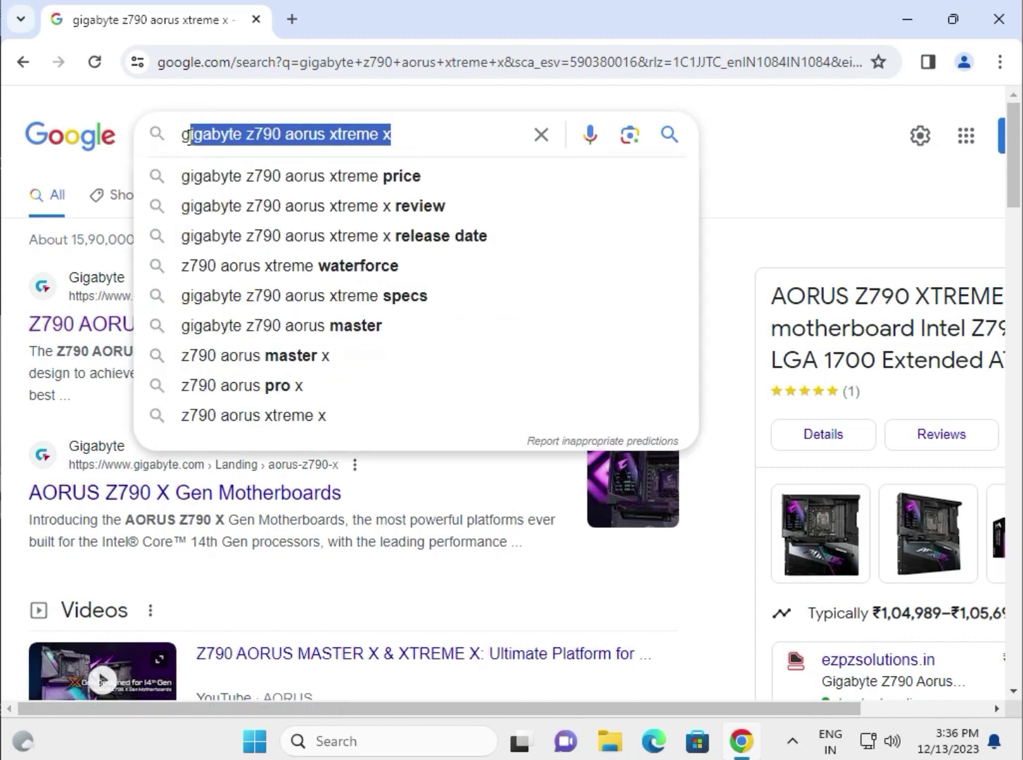
pyautogui.click(11, 261)
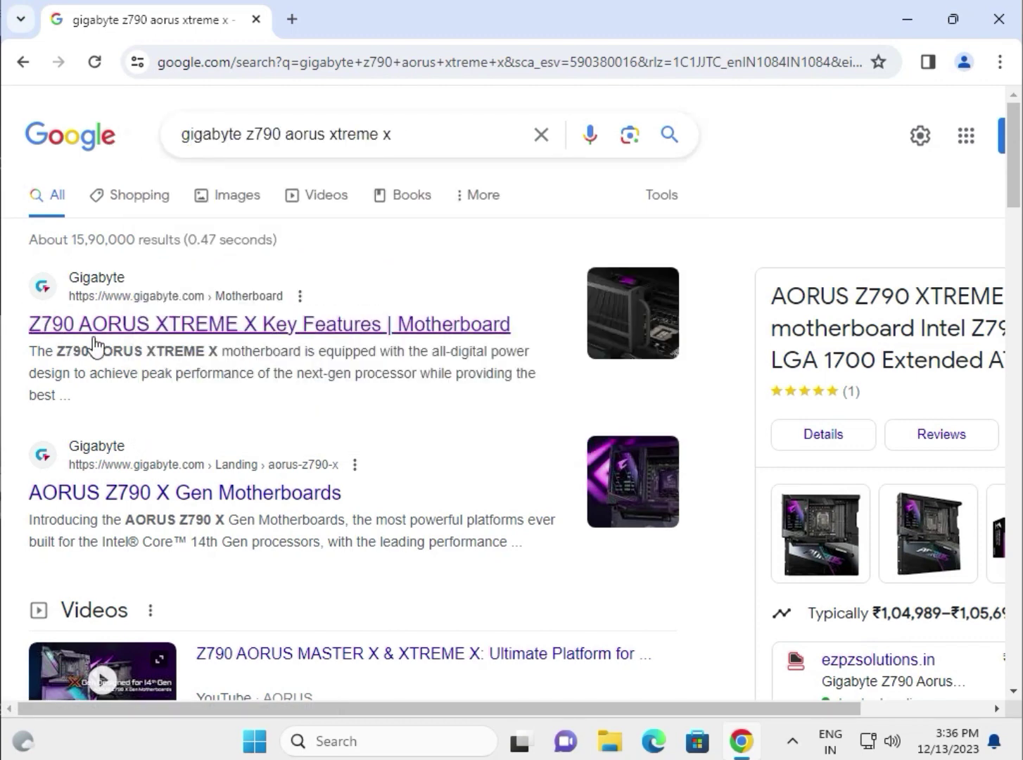
# - Open the first Gigabyte result in a new tab and go to its Support downloads section
pyautogui.rightClick(178, 328)
pyautogui.click(187, 343)
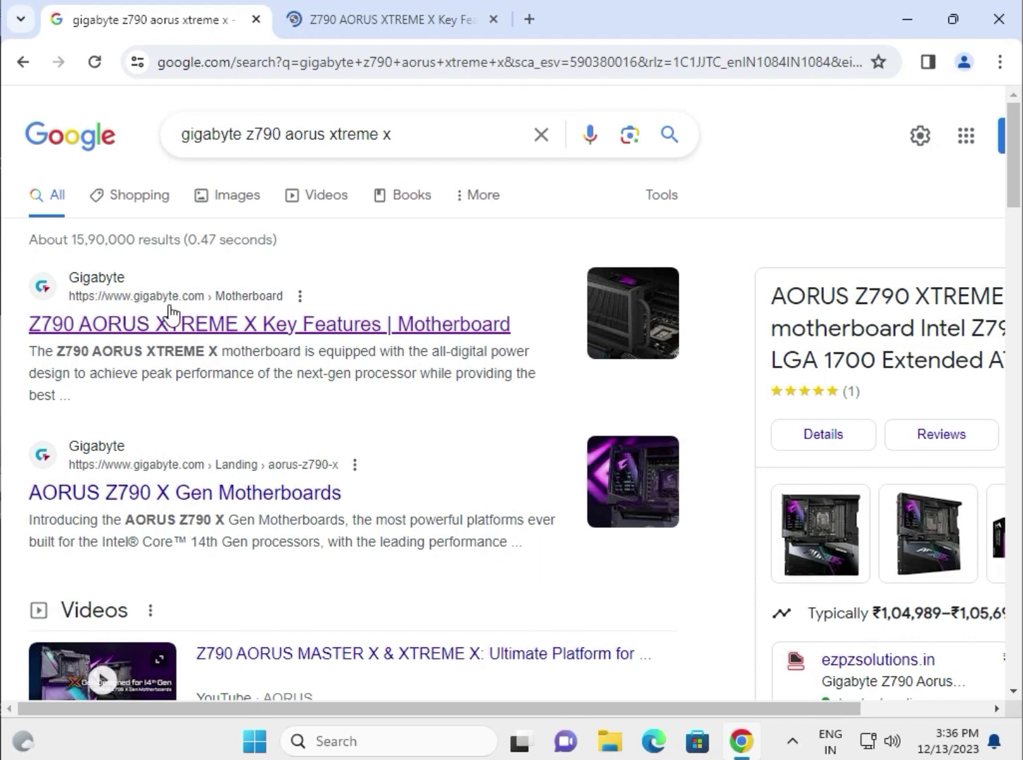
pyautogui.click(398, 19)
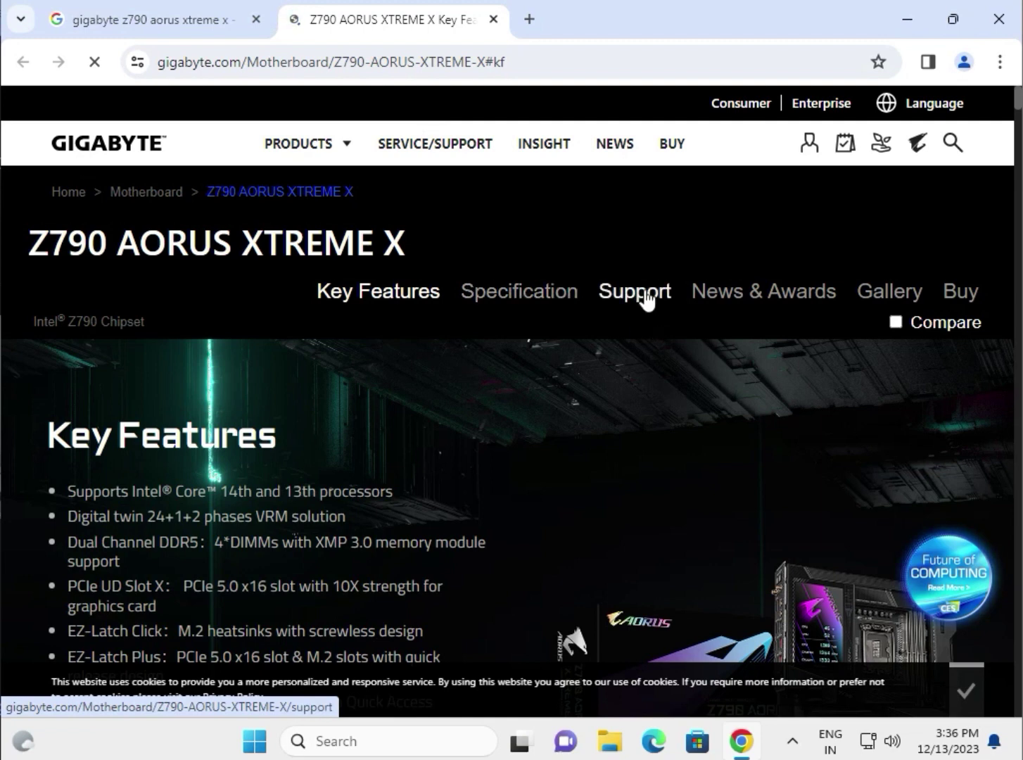
pyautogui.click(635, 292)
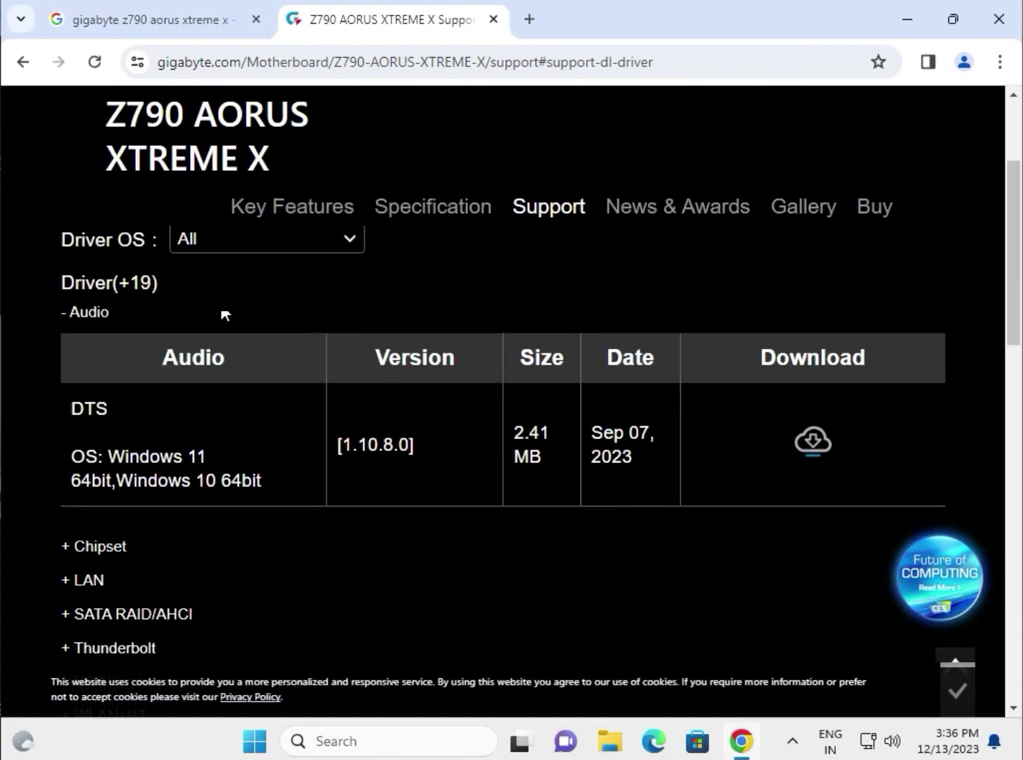
# - Zoom the Chrome page out to 90%
pyautogui.click(1000, 62)
pyautogui.click(863, 450)
pyautogui.click(452, 524)
# - Filter the driver list to Windows 11 64bit
pyautogui.click(453, 525)
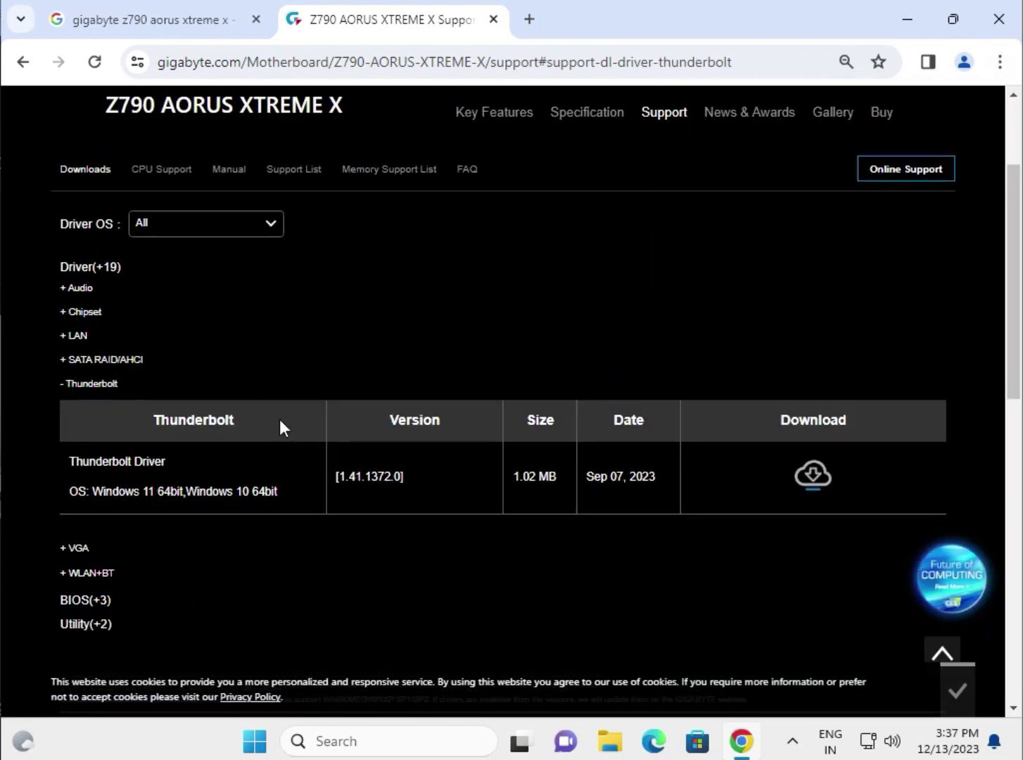
pyautogui.click(197, 337)
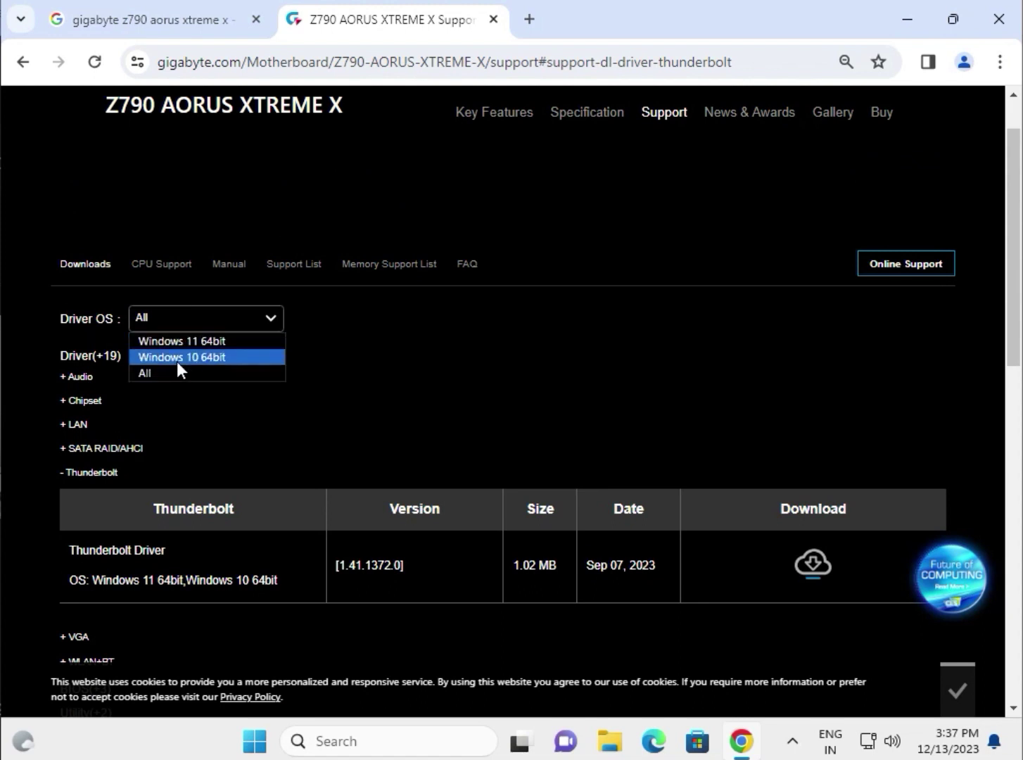
pyautogui.click(198, 343)
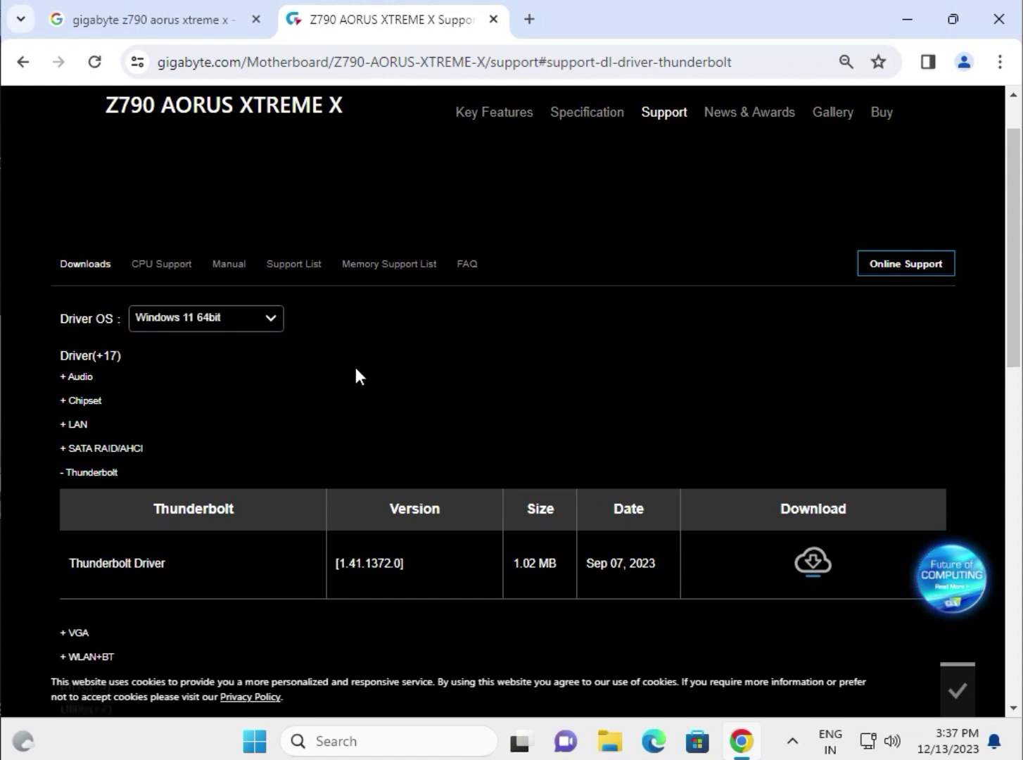
# - Expand the Driver categories and the Audio list to show DTS [1.10.8.0]
pyautogui.scroll(-2, 199, 368)
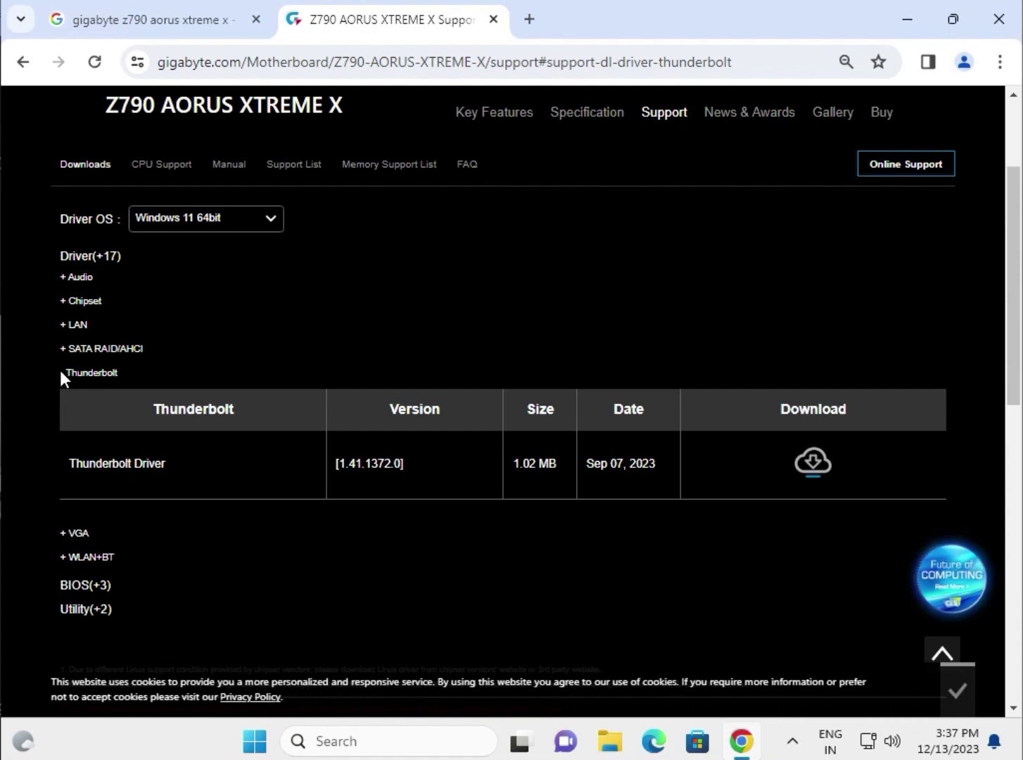
pyautogui.click(93, 588)
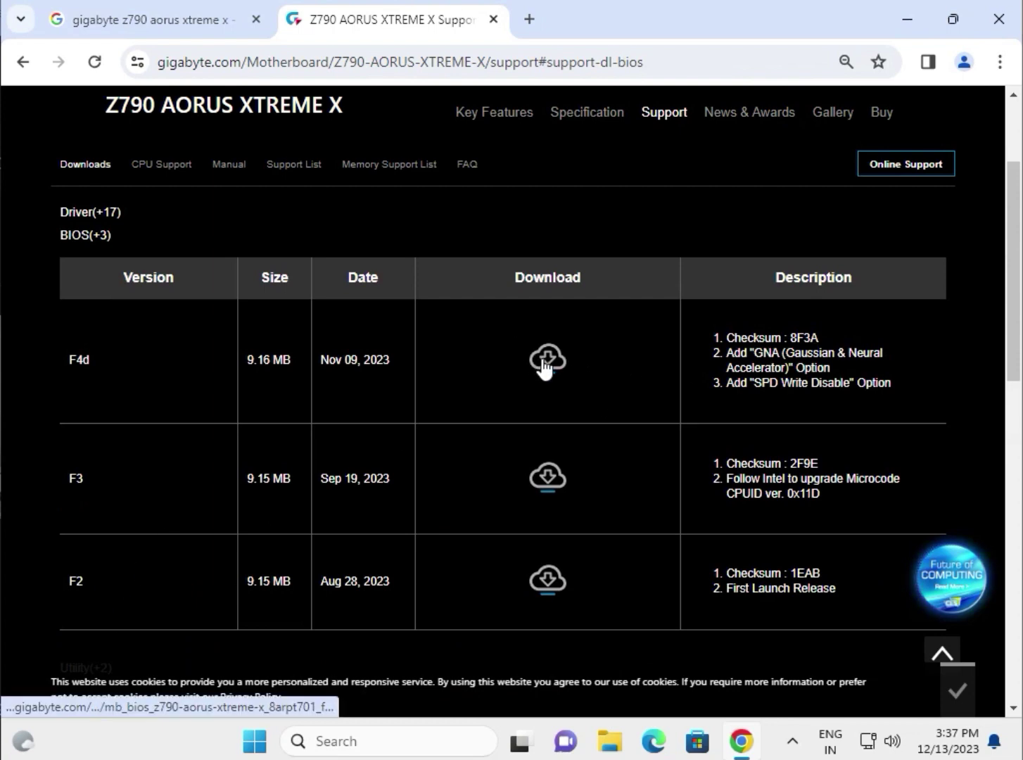
pyautogui.scroll(2, 542, 367)
pyautogui.click(97, 328)
pyautogui.click(78, 392)
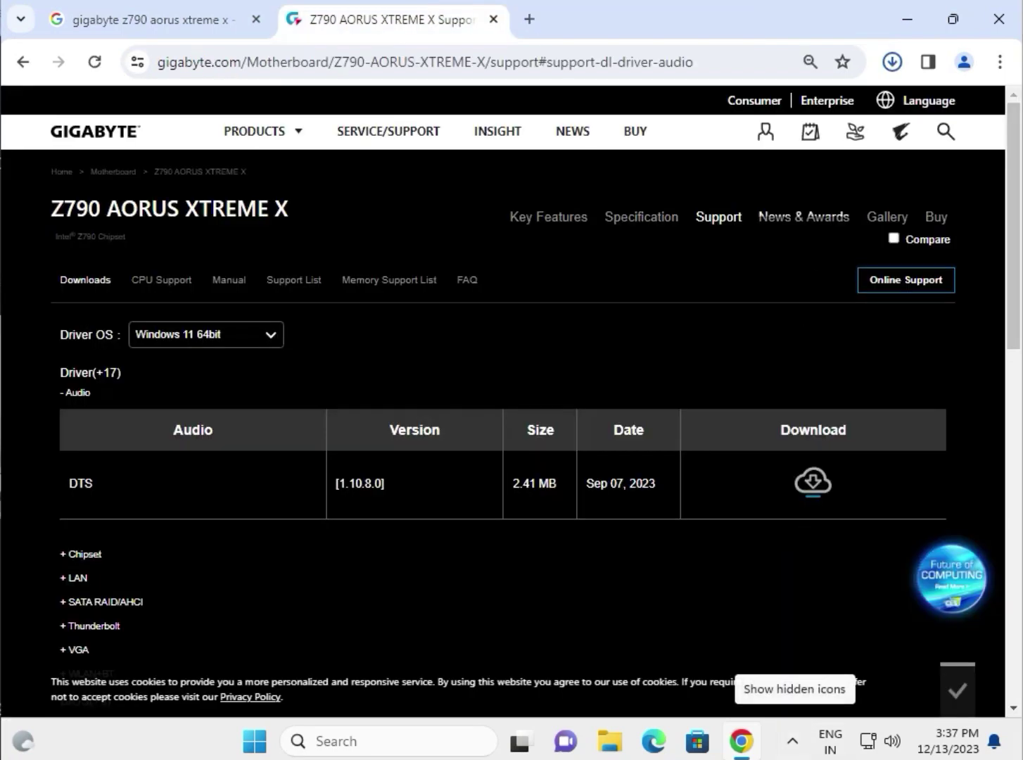
# - Open the downloaded DTS zip from Chrome's downloads and launch 652_1.10.8.0_DCHSETUP
pyautogui.click(892, 61)
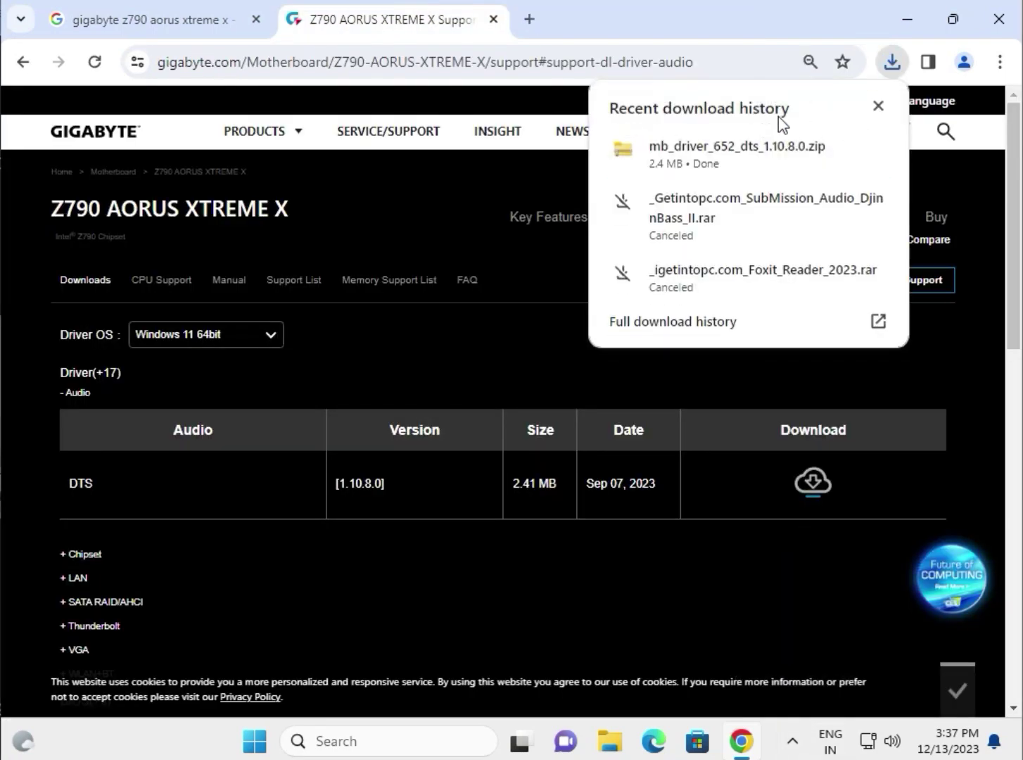
pyautogui.click(723, 153)
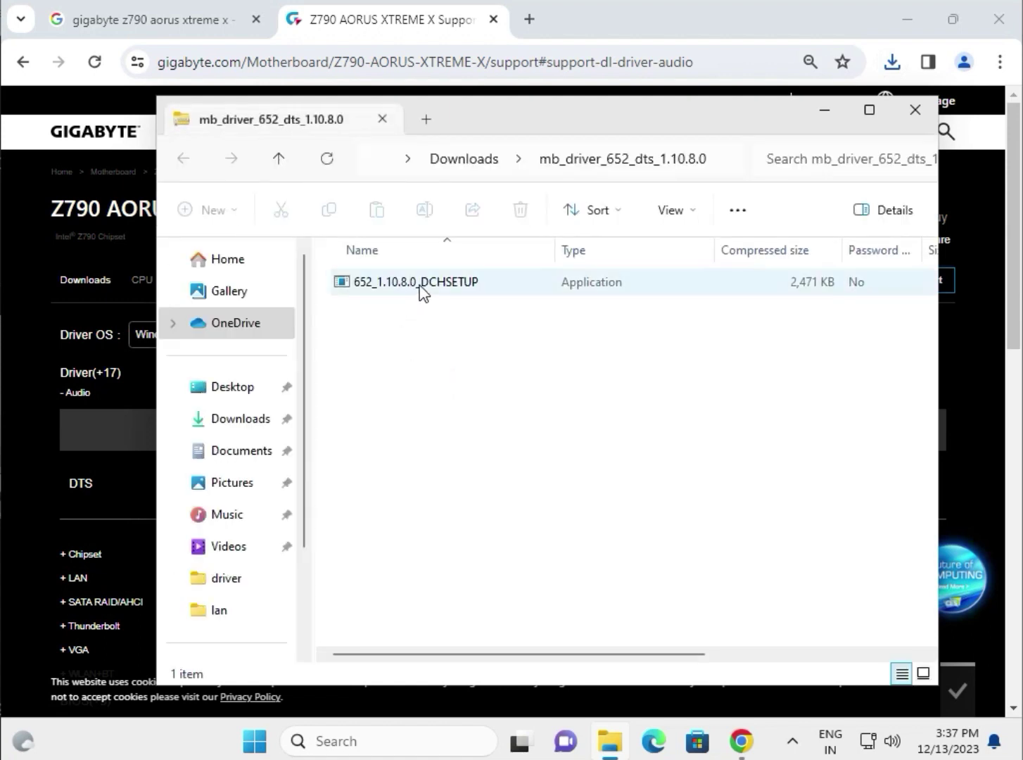
pyautogui.click(422, 290)
pyautogui.doubleClick(421, 290)
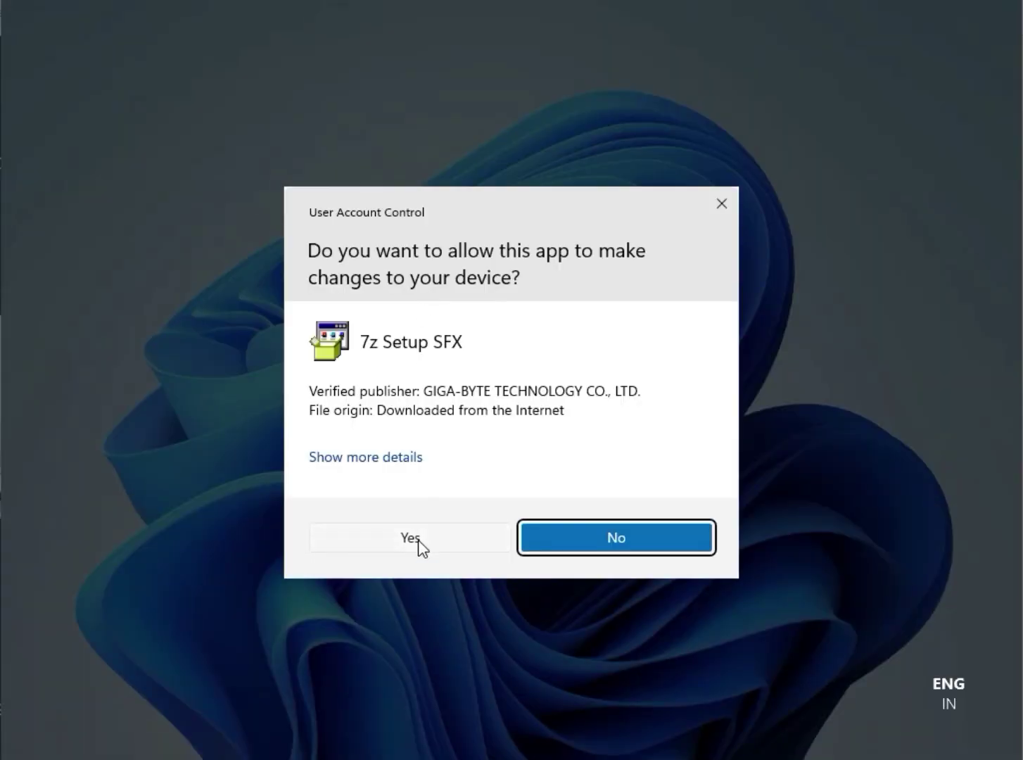
# - Approve the 7z Setup SFX prompt, let the DTS APO install run, then return to Chrome
pyautogui.click(422, 547)
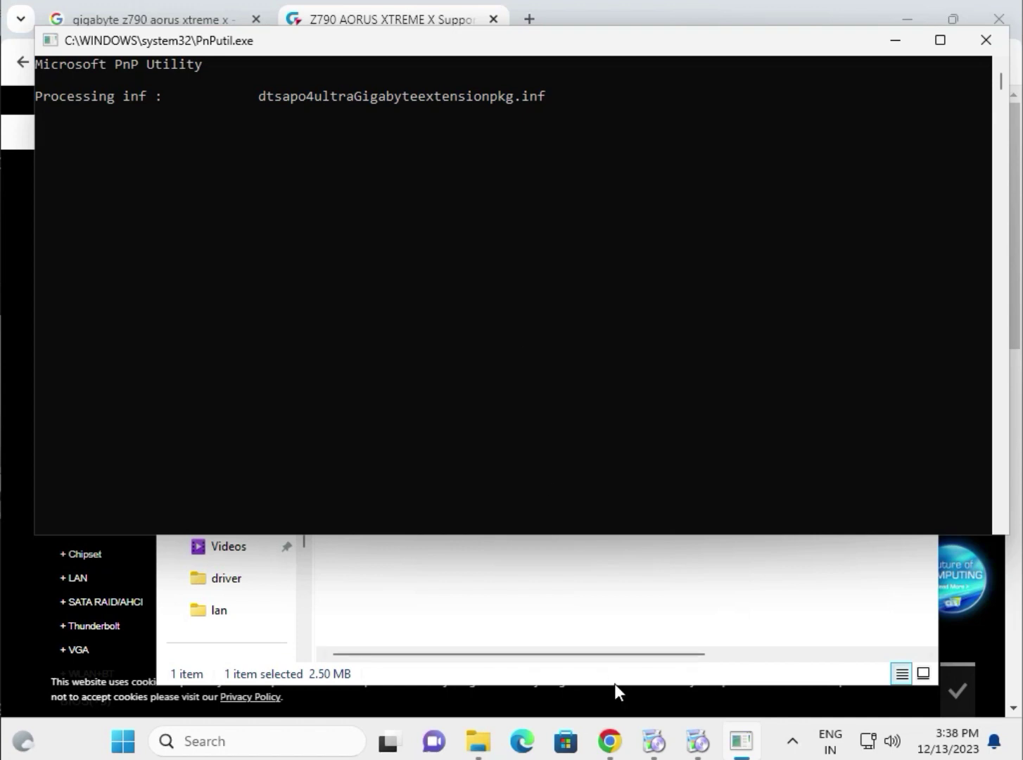
pyautogui.click(698, 741)
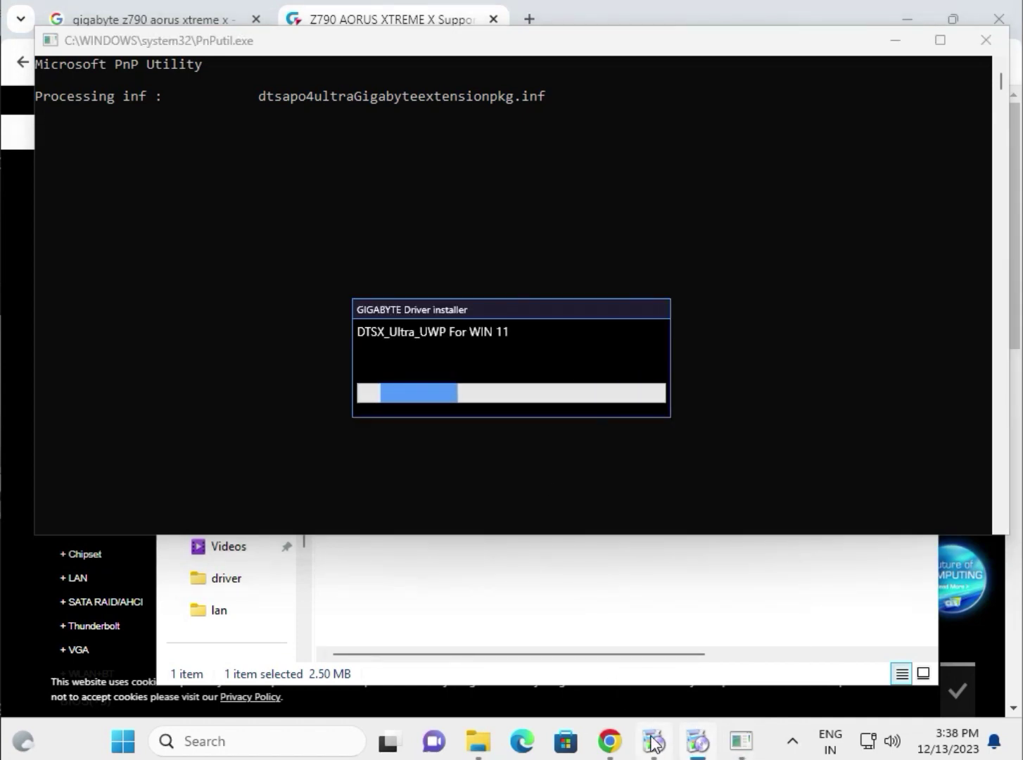
pyautogui.moveTo(443, 305); pyautogui.dragTo(425, 441)
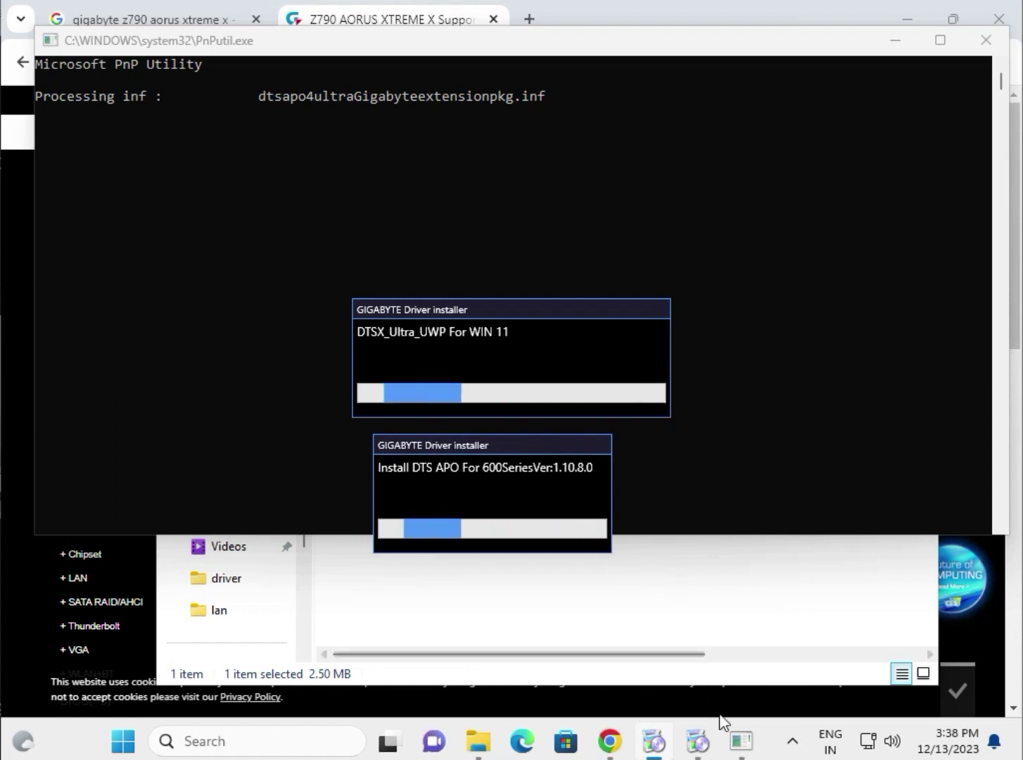
pyautogui.moveTo(736, 725)
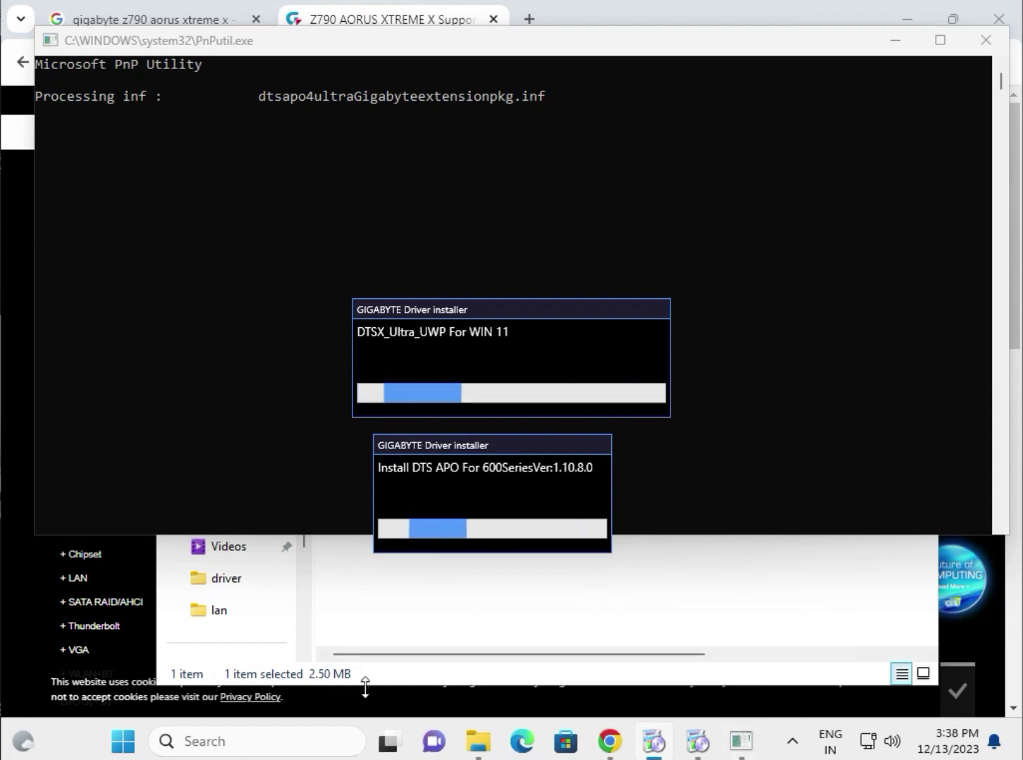
pyautogui.click(370, 709)
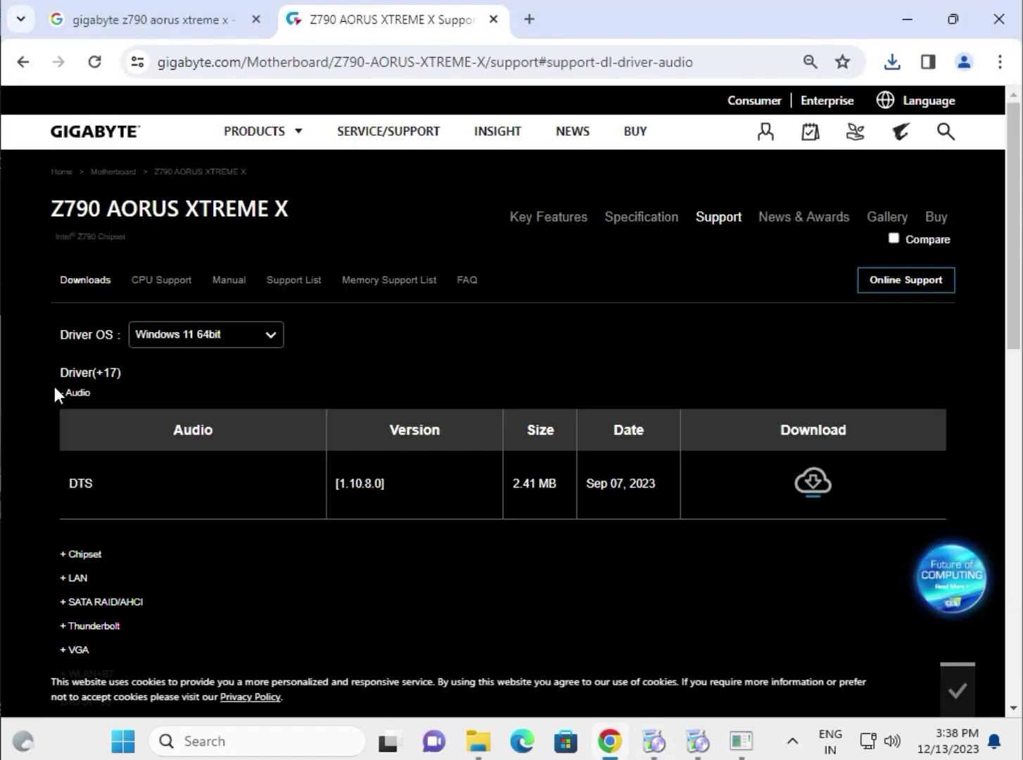
# - Expand the Chipset and LAN driver lists, noting the Intel i225 LAN driver
pyautogui.click(64, 554)
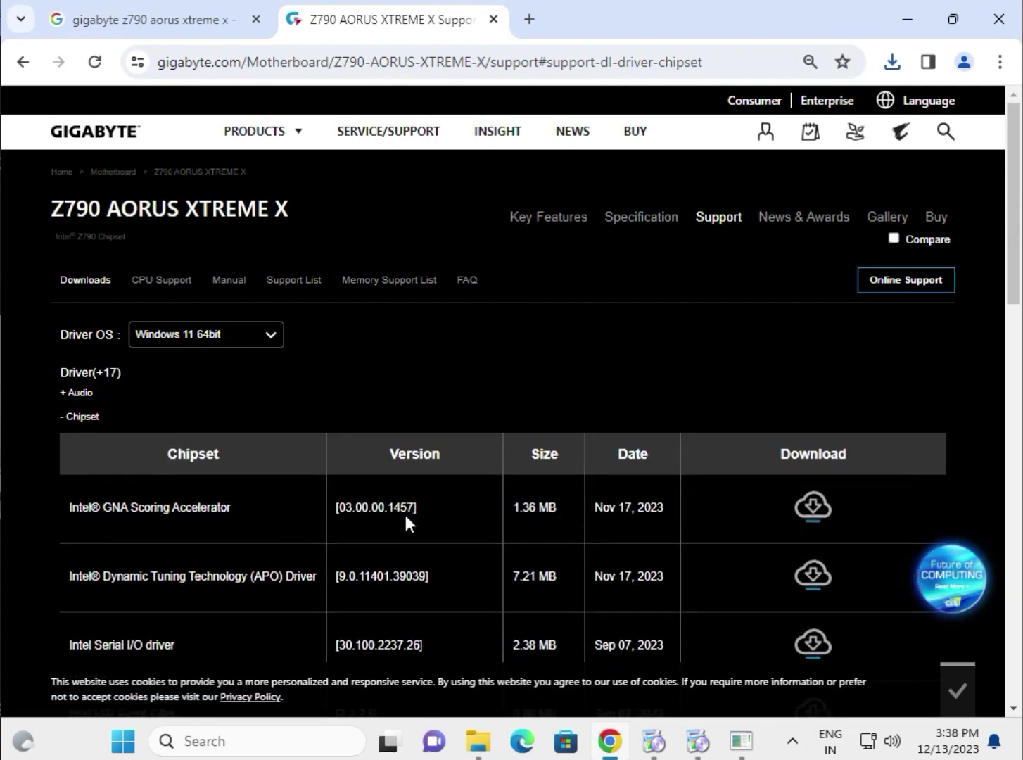
pyautogui.moveTo(634, 513); pyautogui.dragTo(614, 515)
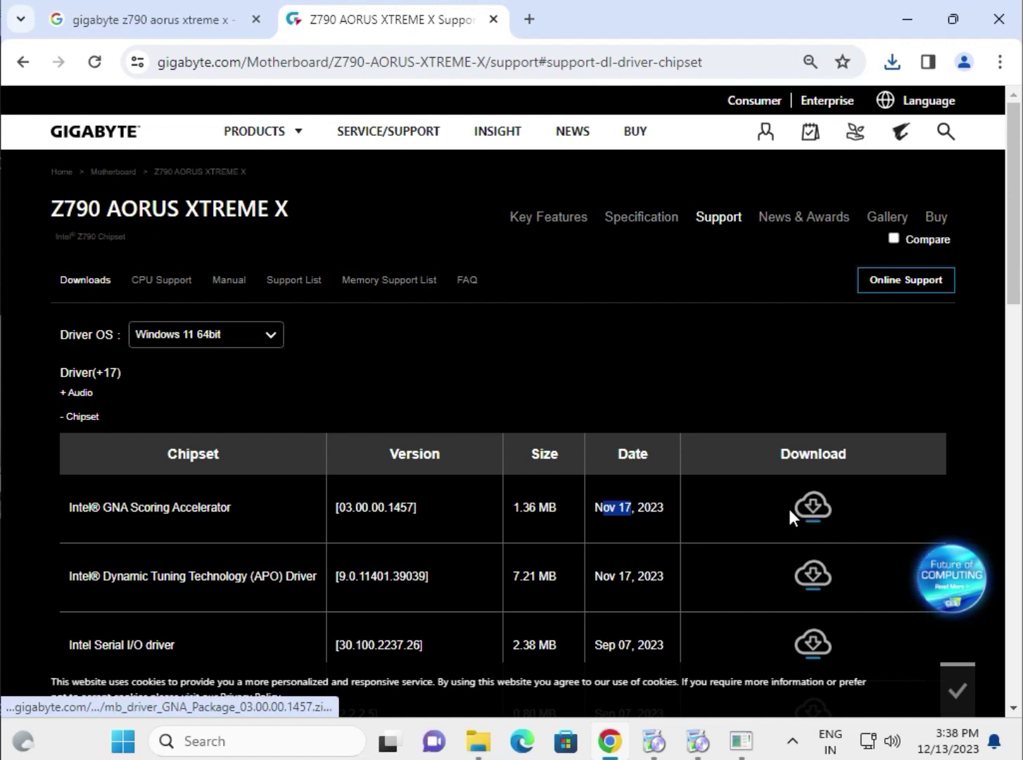
pyautogui.scroll(-6, 483, 485)
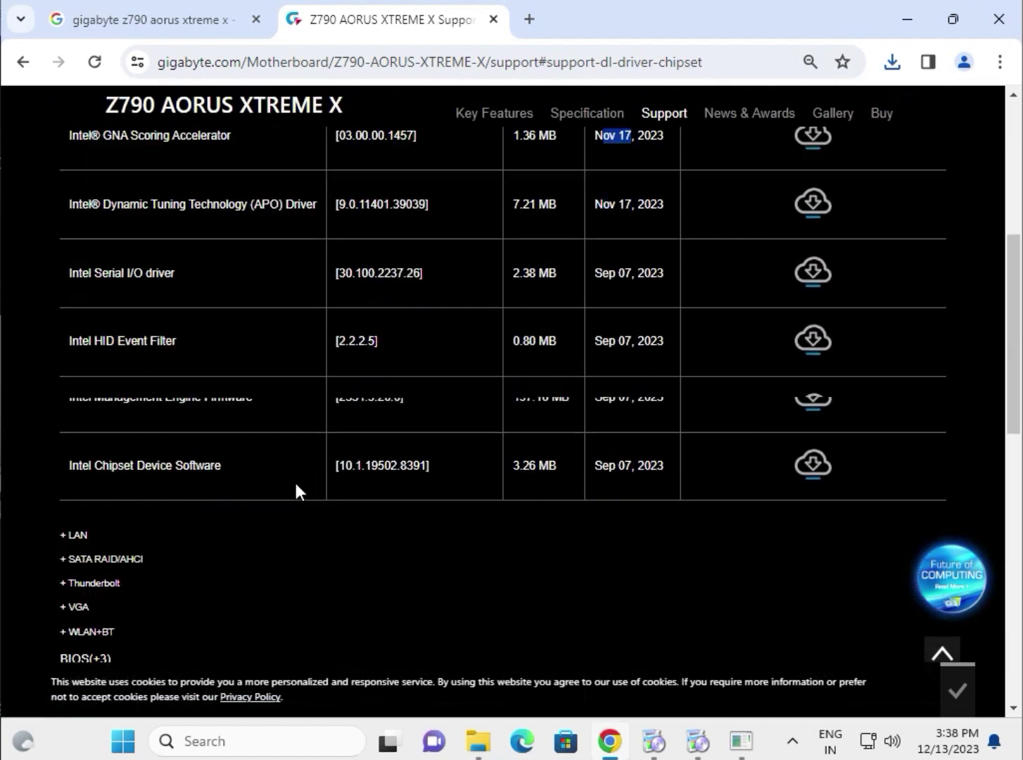
pyautogui.click(63, 475)
pyautogui.scroll(1, 218, 447)
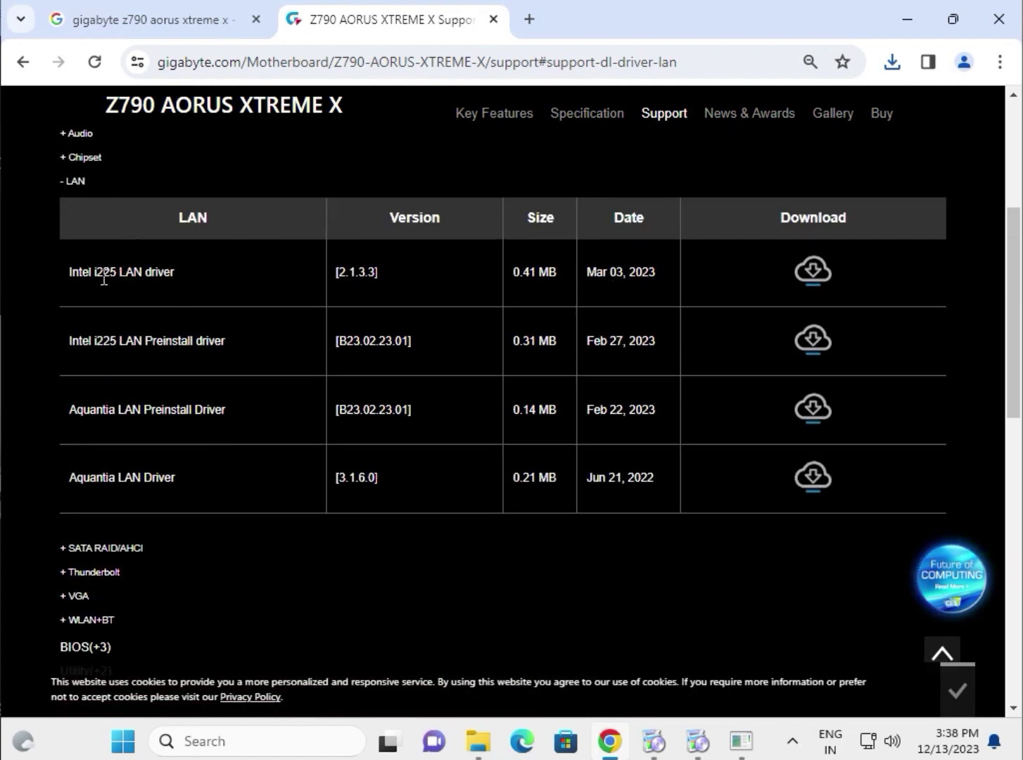
pyautogui.moveTo(95, 273); pyautogui.dragTo(164, 274)
# - Expand the VGA and WLAN+BT driver lists, highlighting the Qualcomm WIFI driver names
pyautogui.click(62, 596)
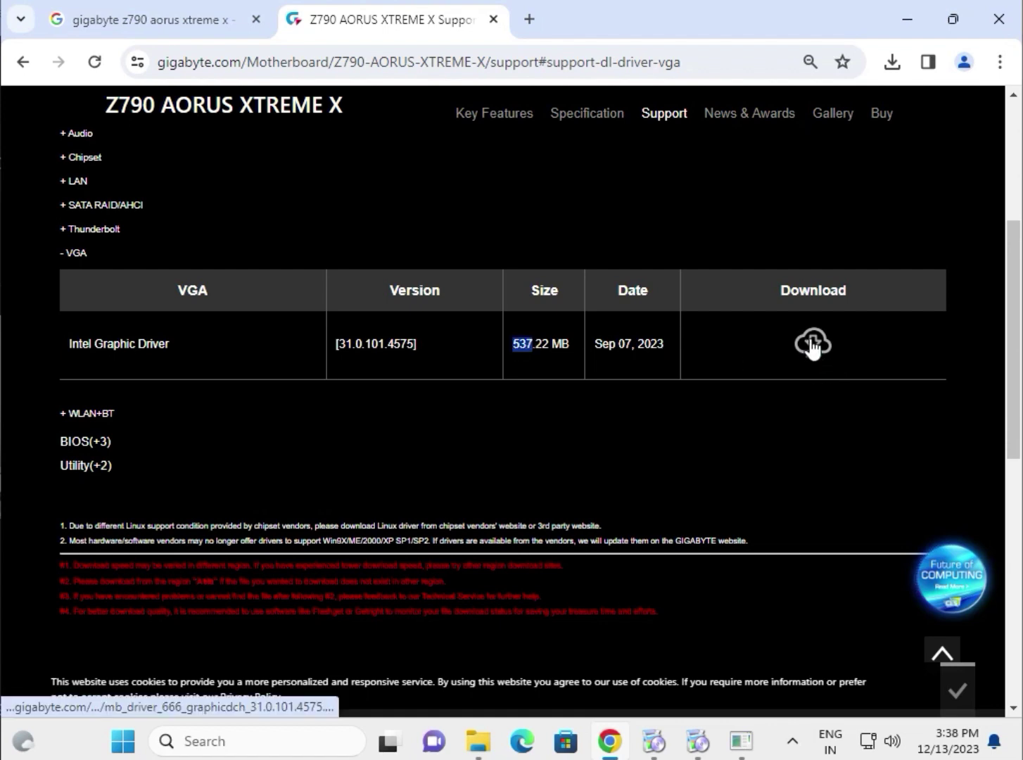
pyautogui.click(70, 418)
pyautogui.click(70, 416)
pyautogui.moveTo(210, 373); pyautogui.dragTo(74, 371)
pyautogui.moveTo(208, 436); pyautogui.dragTo(82, 437)
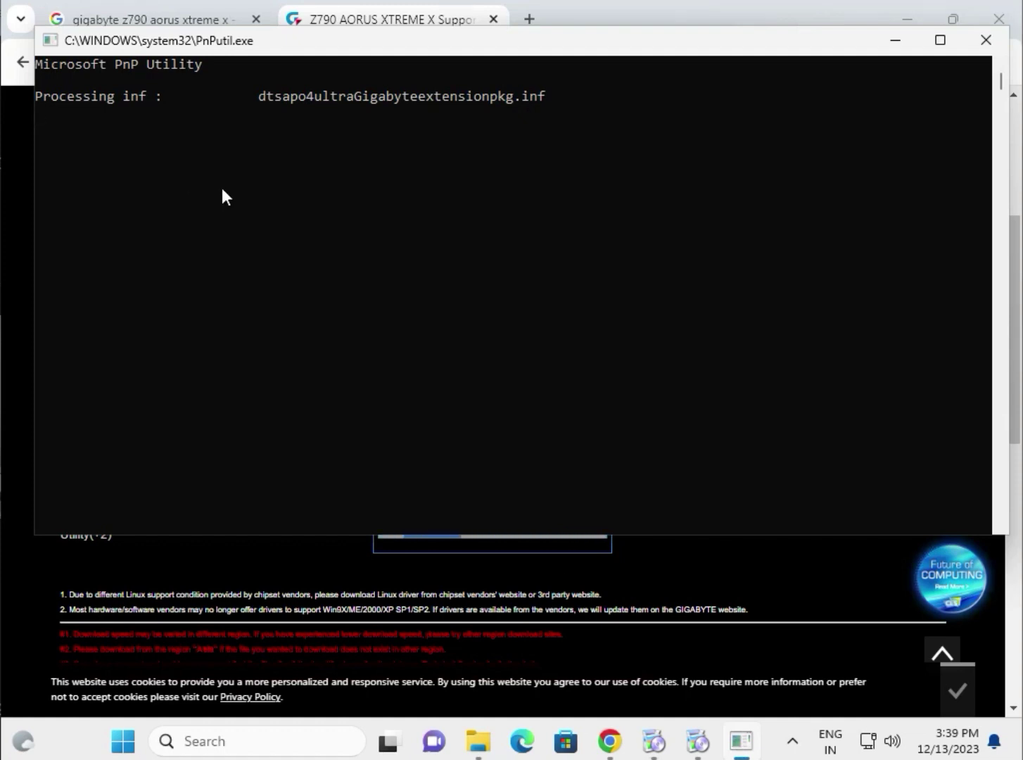
# - Expand and scroll through the BIOS(+3) and Utility(+2) download lists
pyautogui.scroll(2, 794, 636)
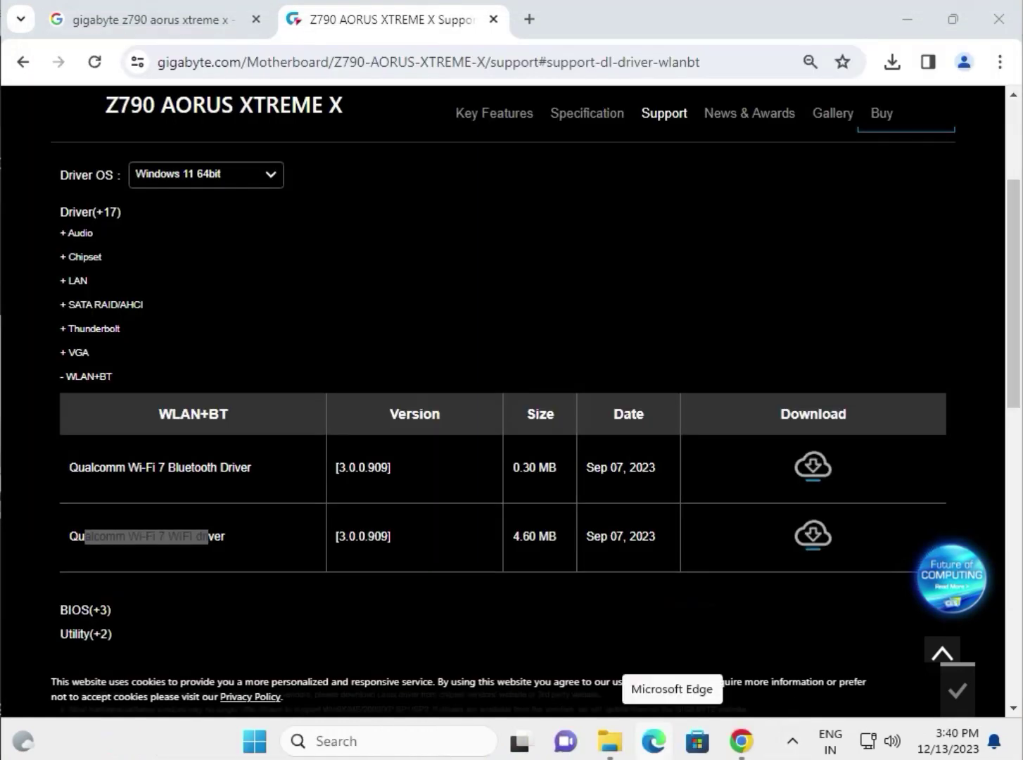
pyautogui.click(98, 612)
pyautogui.scroll(3, 180, 584)
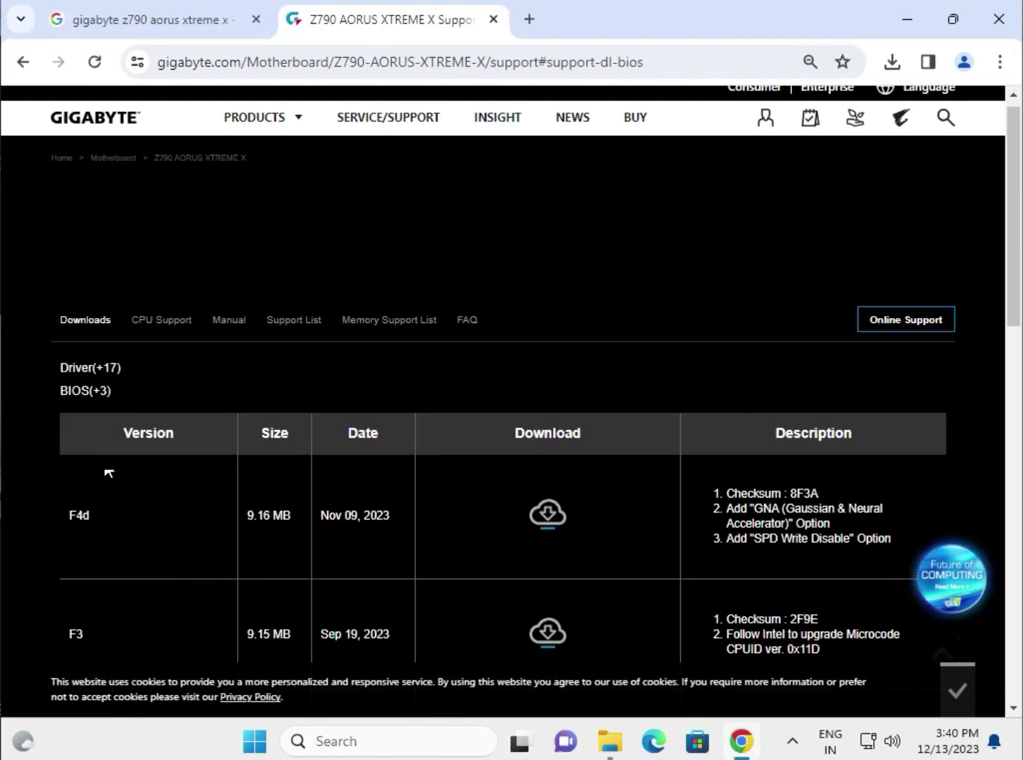
pyautogui.scroll(-9, 174, 424)
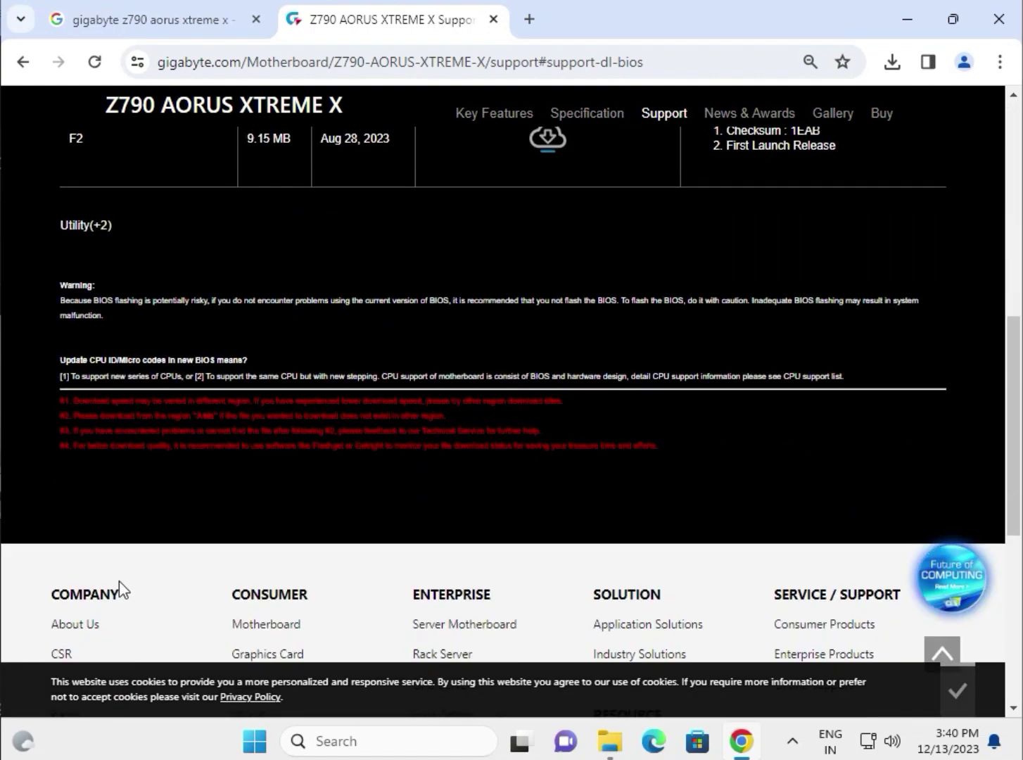
pyautogui.scroll(3, 62, 589)
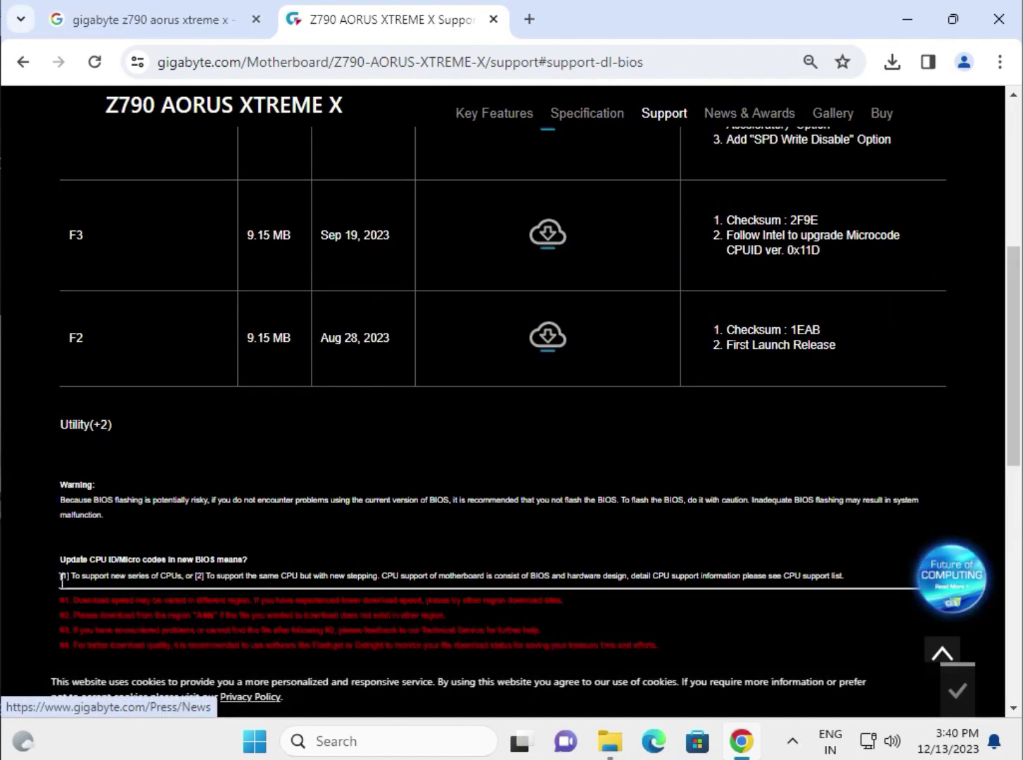
pyautogui.click(81, 424)
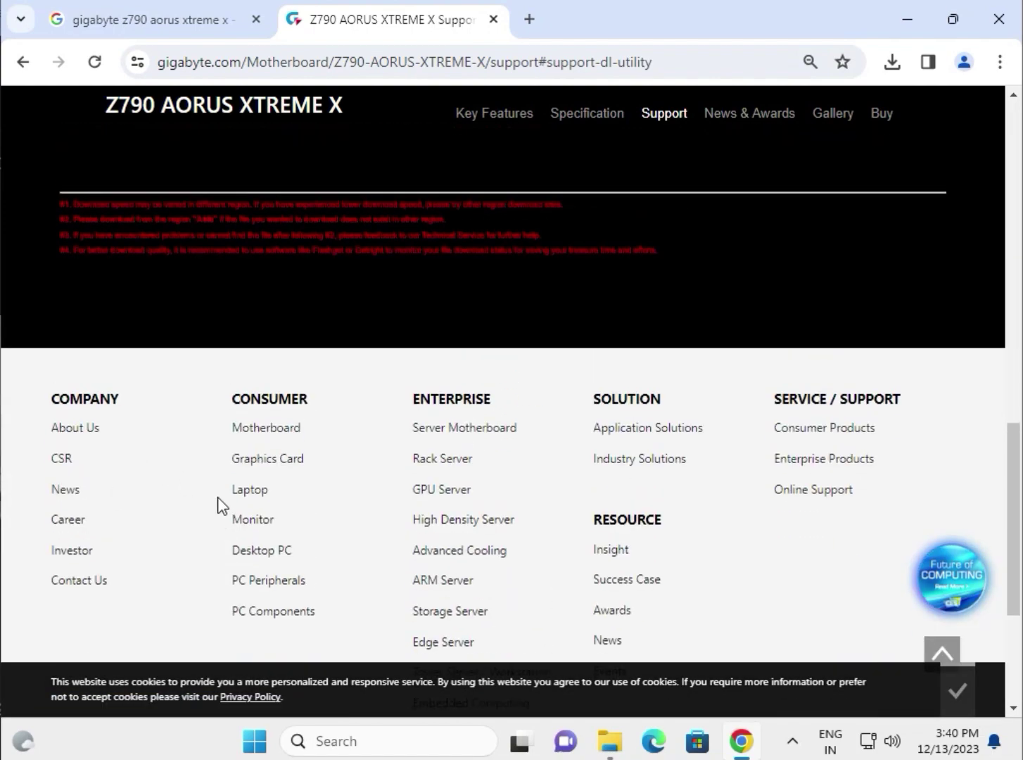
pyautogui.scroll(5, 218, 498)
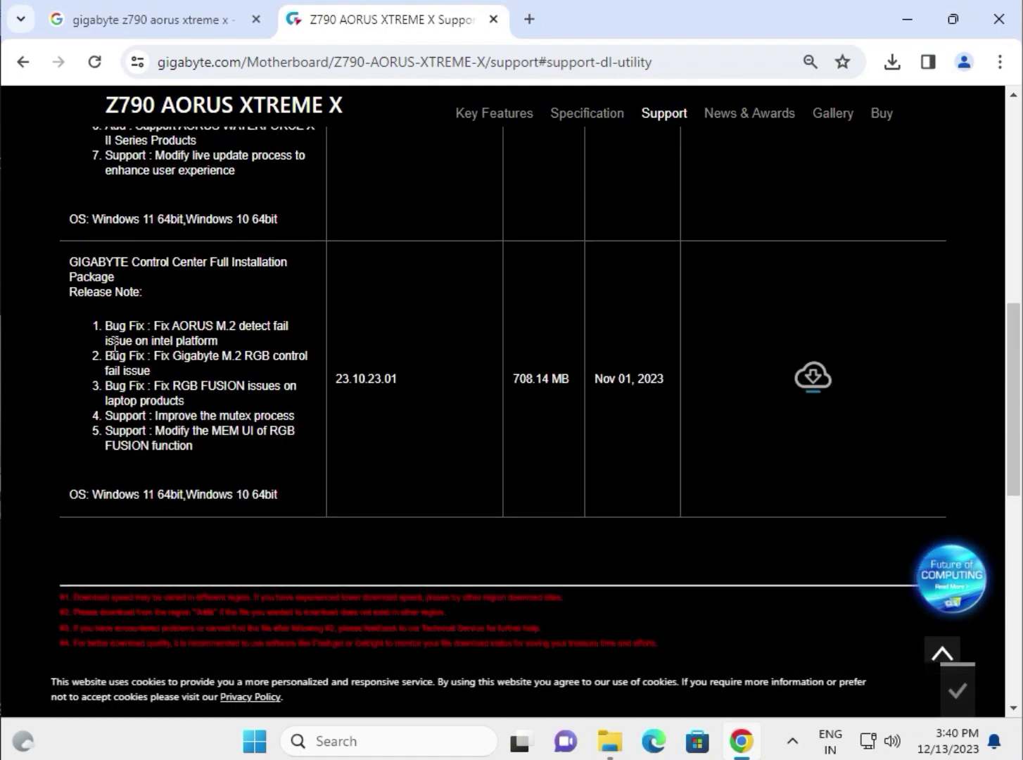
pyautogui.scroll(7, 242, 420)
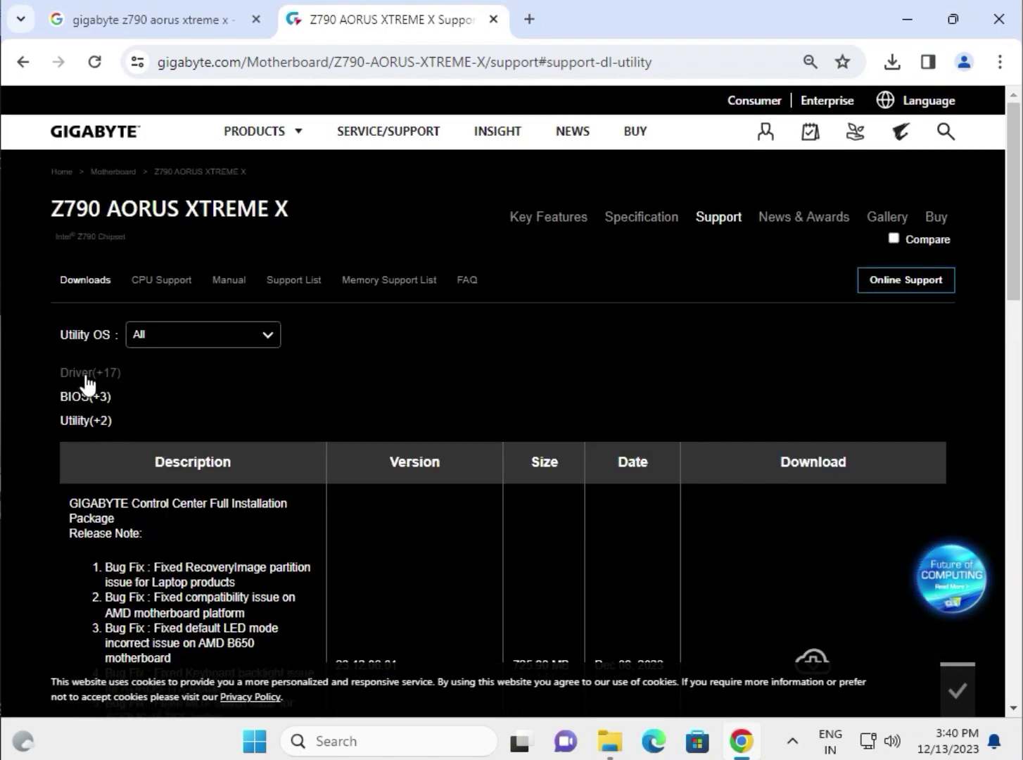
# - Reopen Driver(+17) and expand Audio to show the DTS [1.10.8.0] row
pyautogui.click(84, 373)
pyautogui.click(79, 392)
pyautogui.scroll(-2, 134, 523)
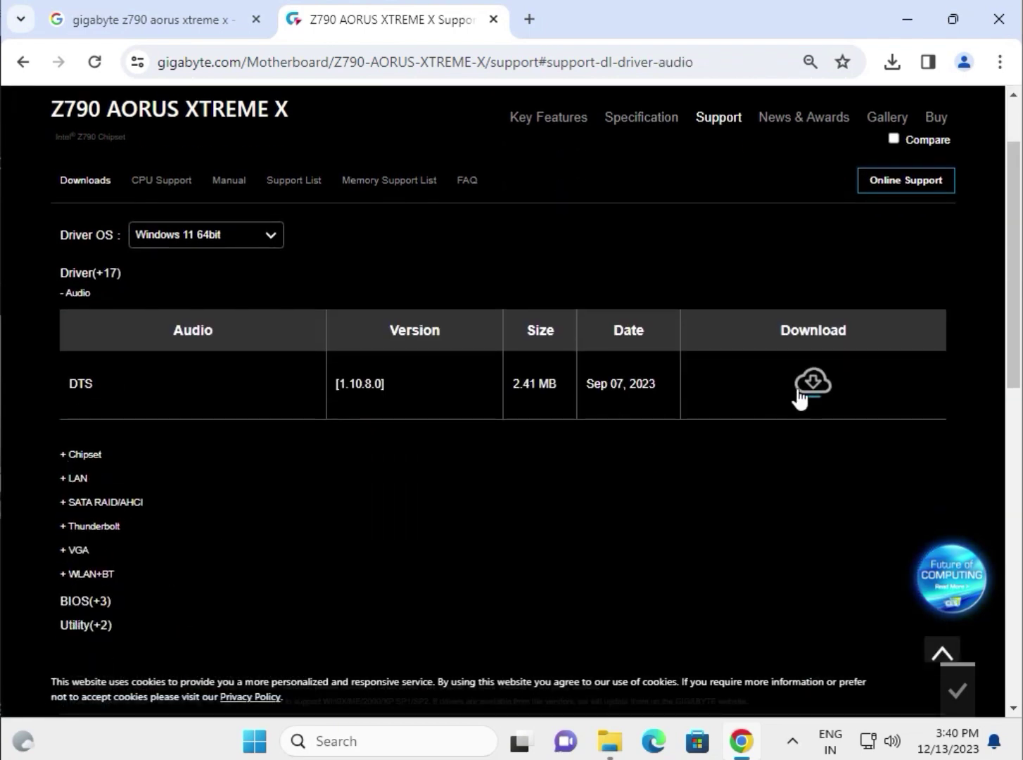